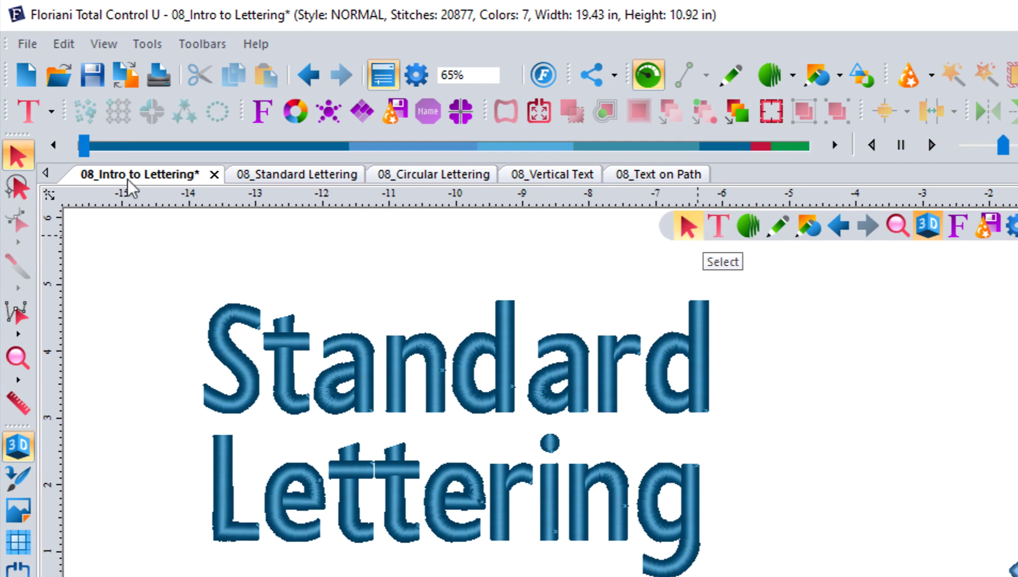
# Show the lettering flyout with its standard, circular, vertical, path, monogram and TrueType tools
pyautogui.click(37, 113)
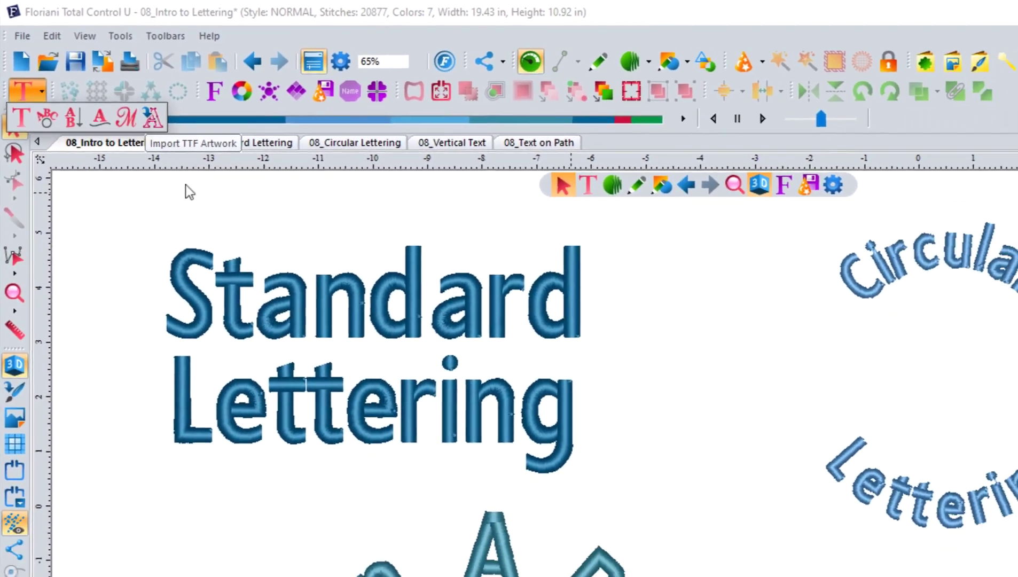
pyautogui.press('Escape')
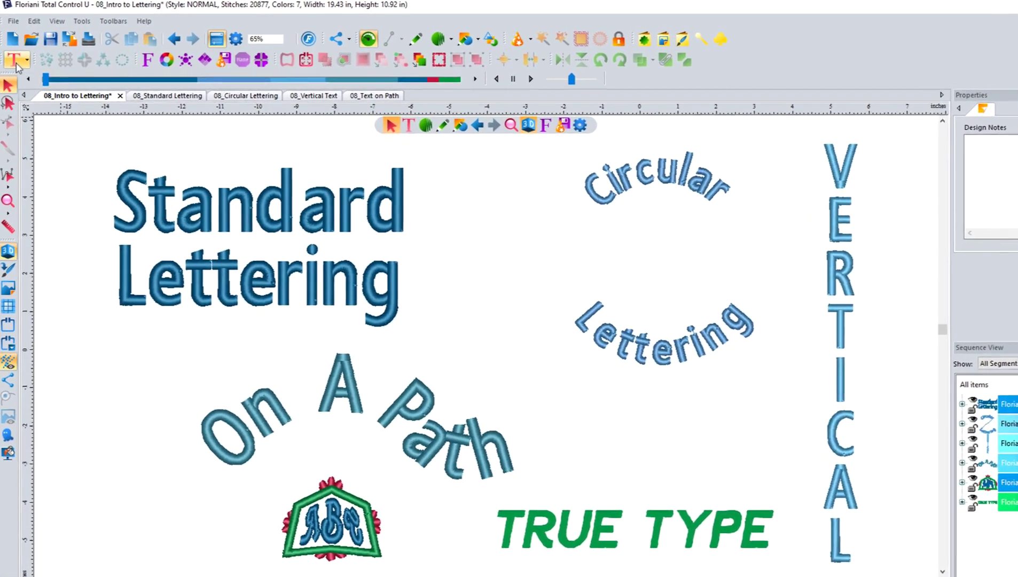
pyautogui.click(15, 57)
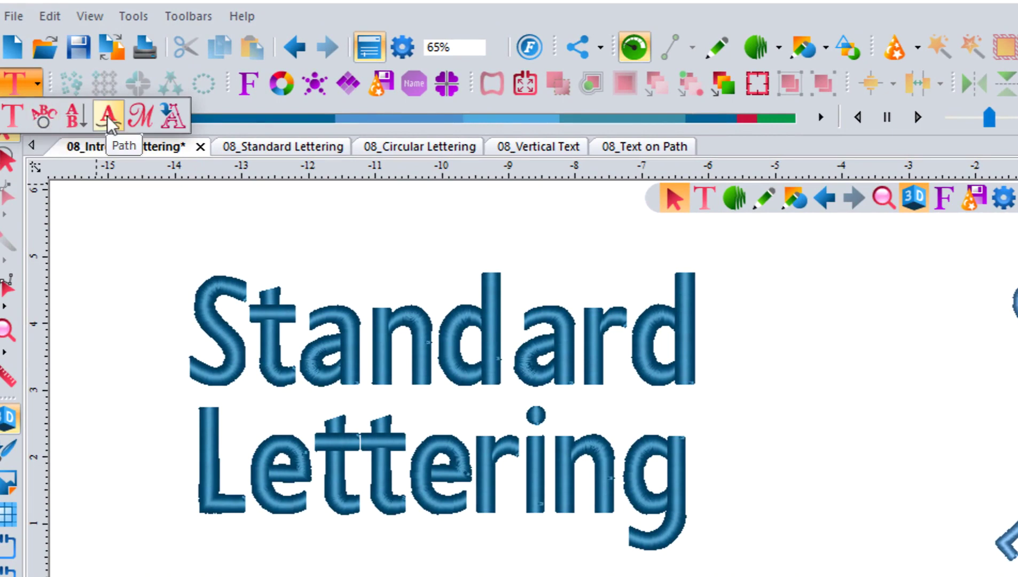
# Pick Standard text and select the Standard Lettering object, showing BL Ana at 0.79 in
pyautogui.click(26, 122)
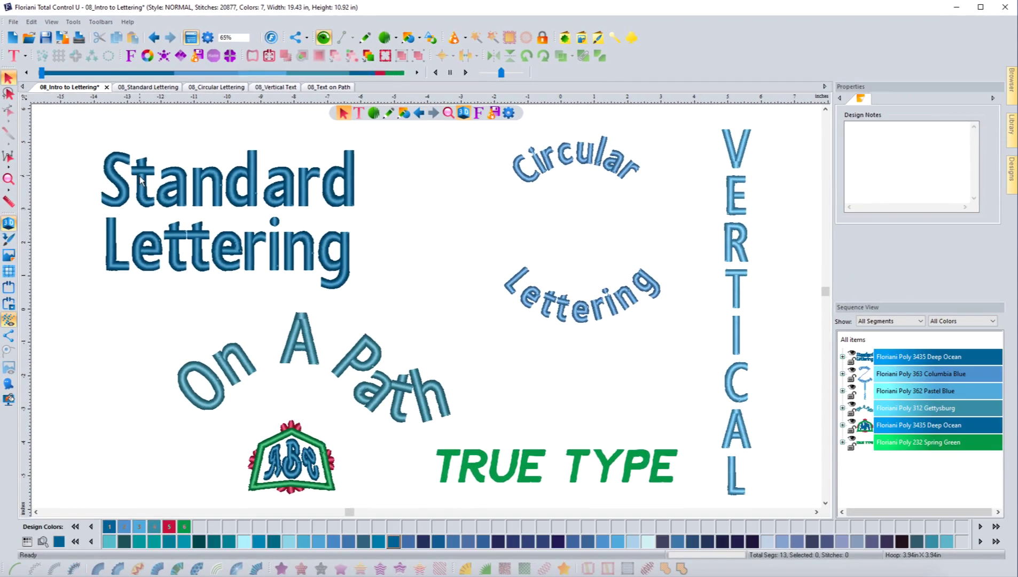
pyautogui.click(156, 179)
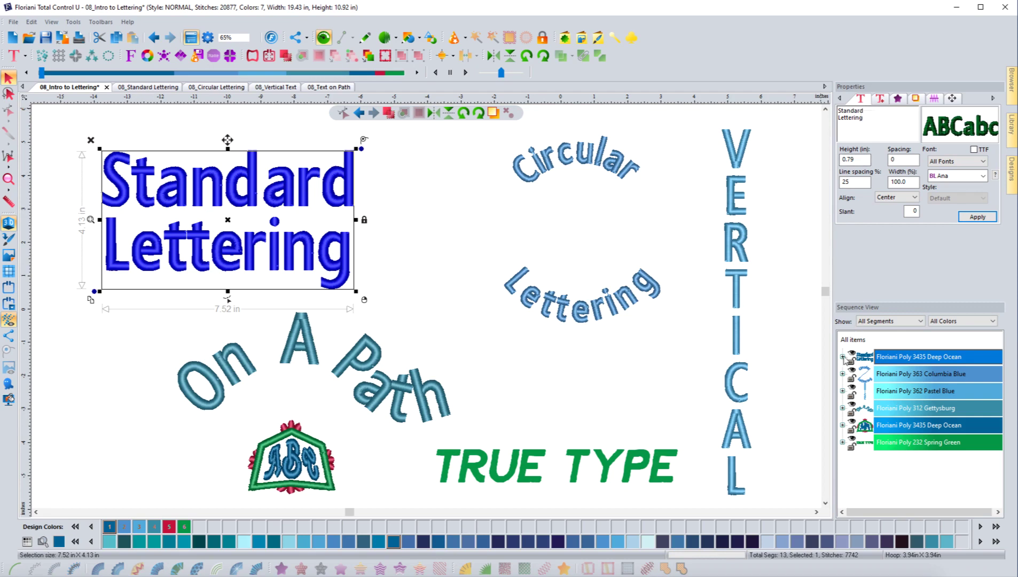
pyautogui.click(842, 357)
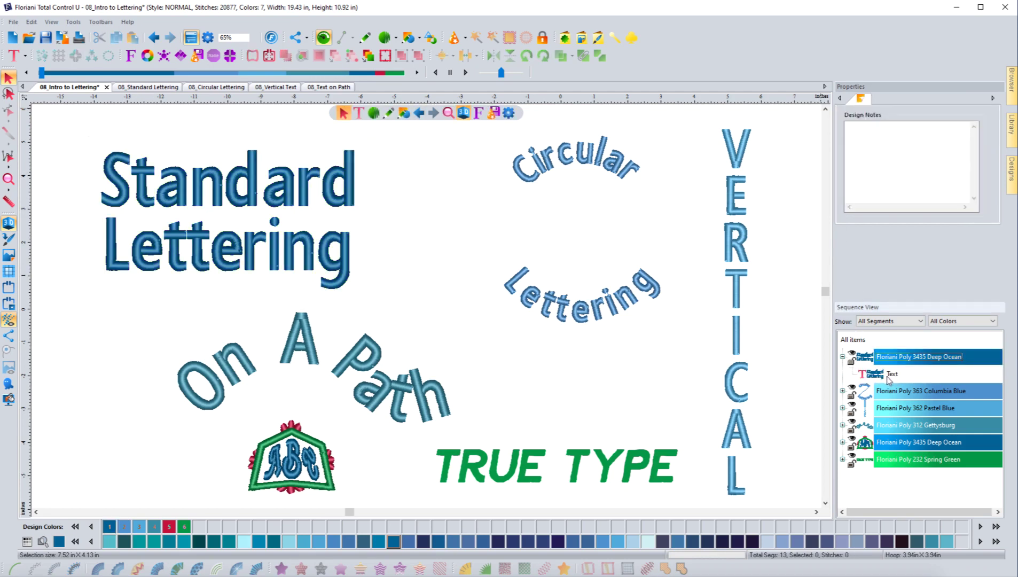
pyautogui.click(275, 240)
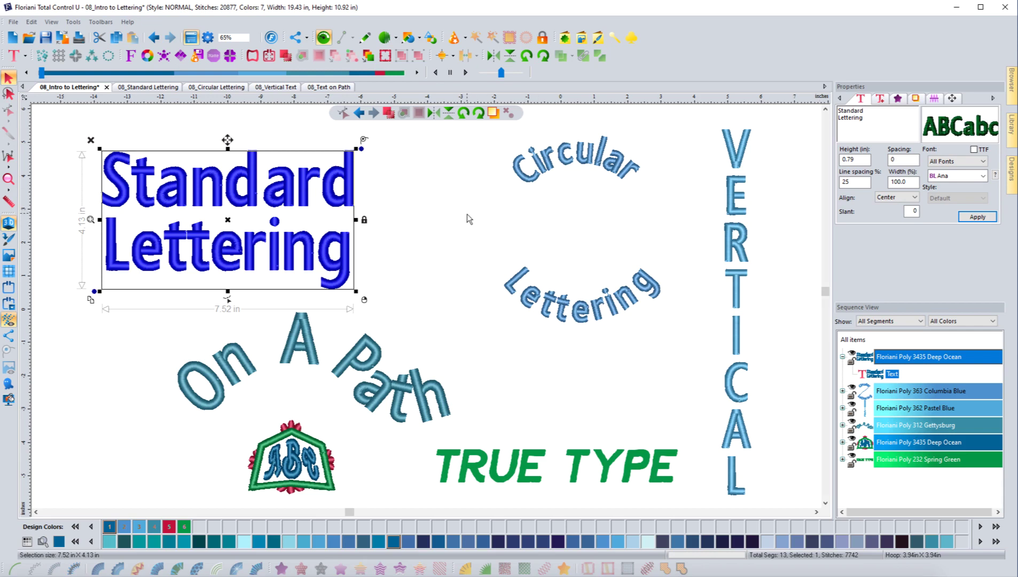
pyautogui.click(481, 216)
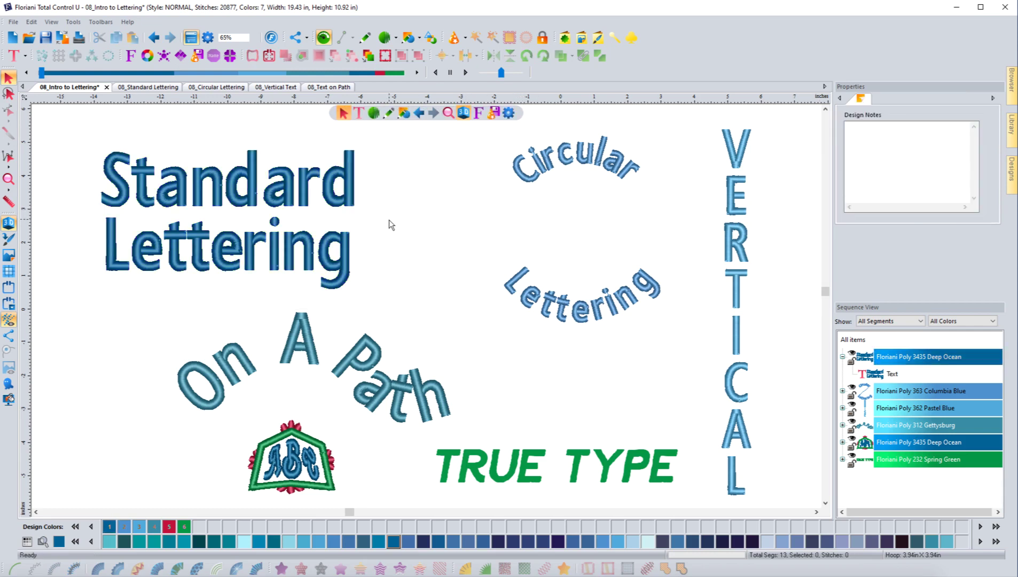
pyautogui.click(352, 209)
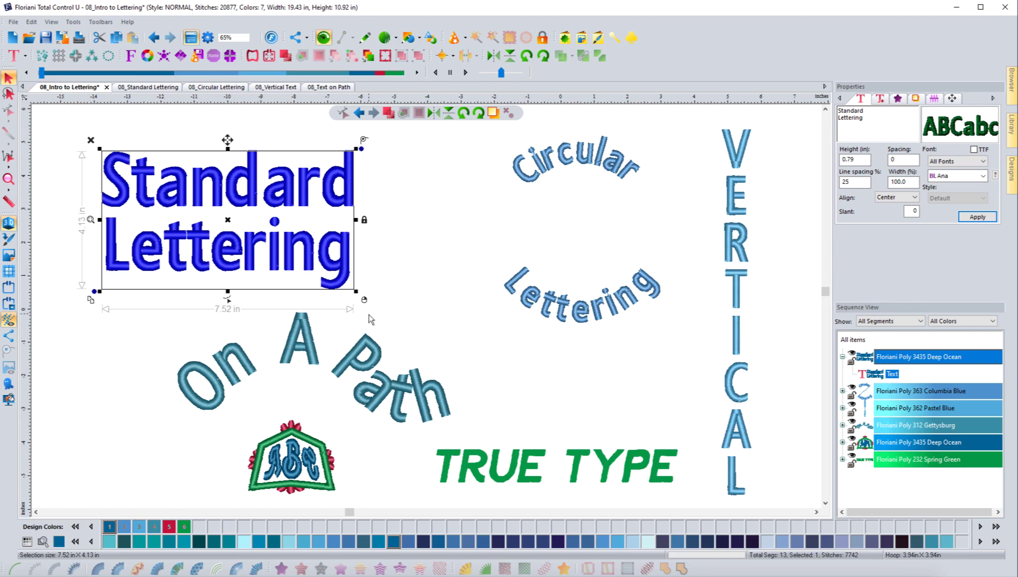
pyautogui.click(391, 258)
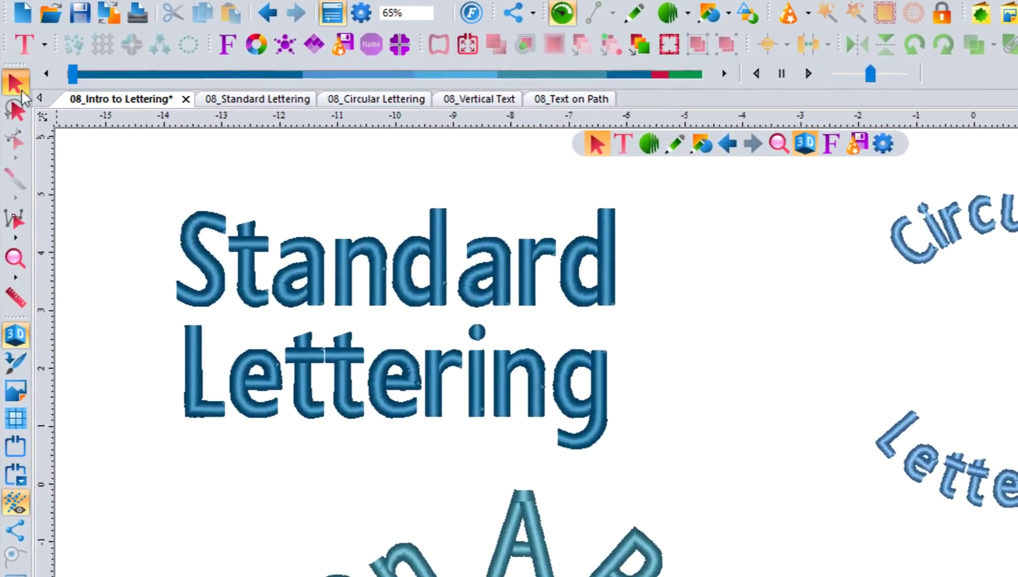
pyautogui.click(192, 239)
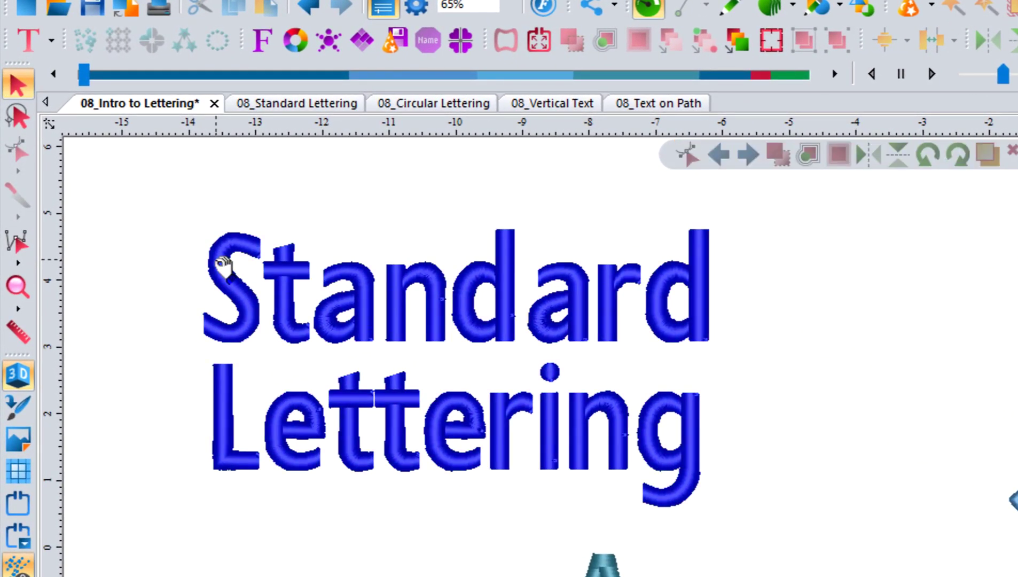
pyautogui.click(222, 262)
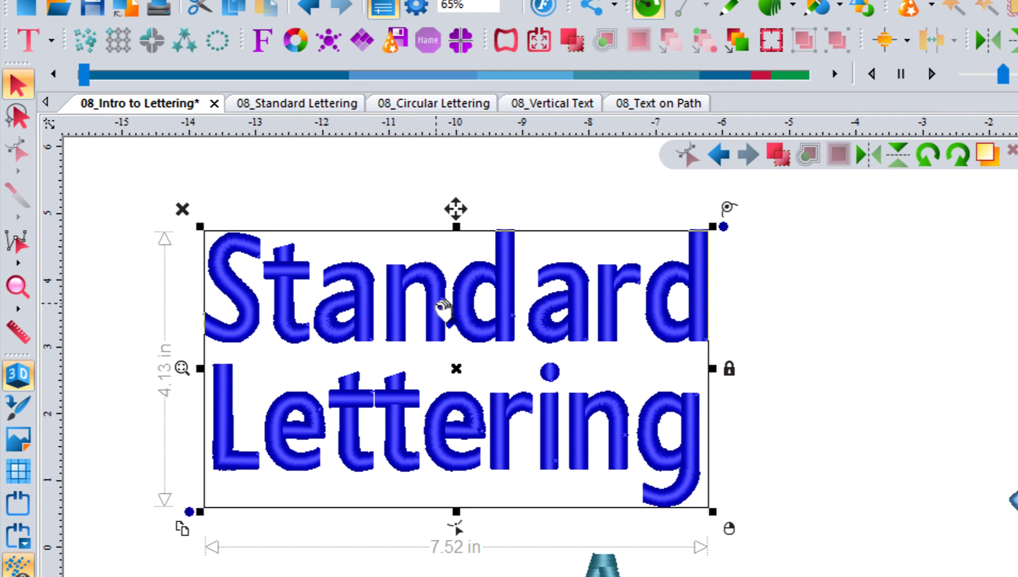
pyautogui.click(107, 333)
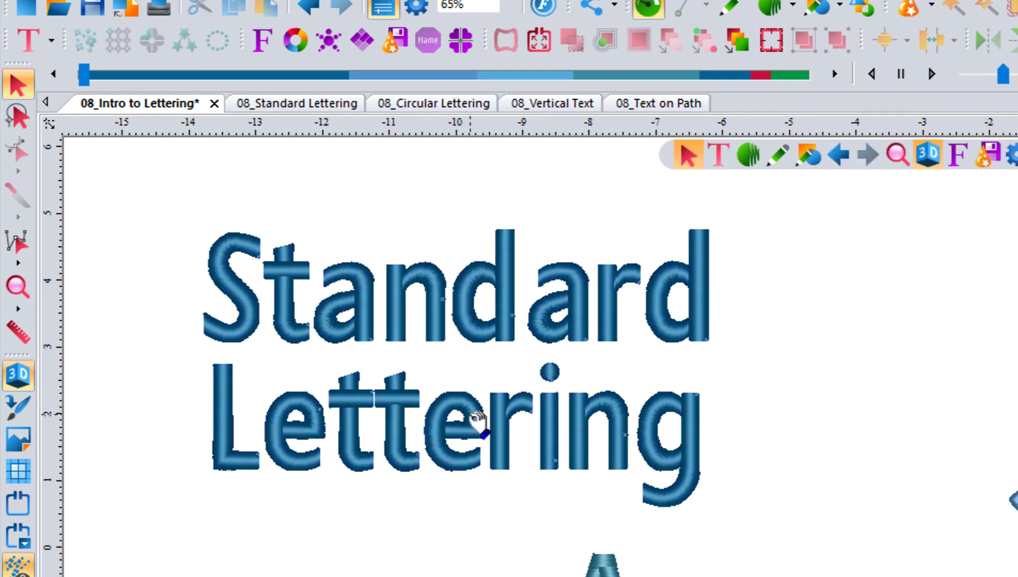
pyautogui.click(476, 425)
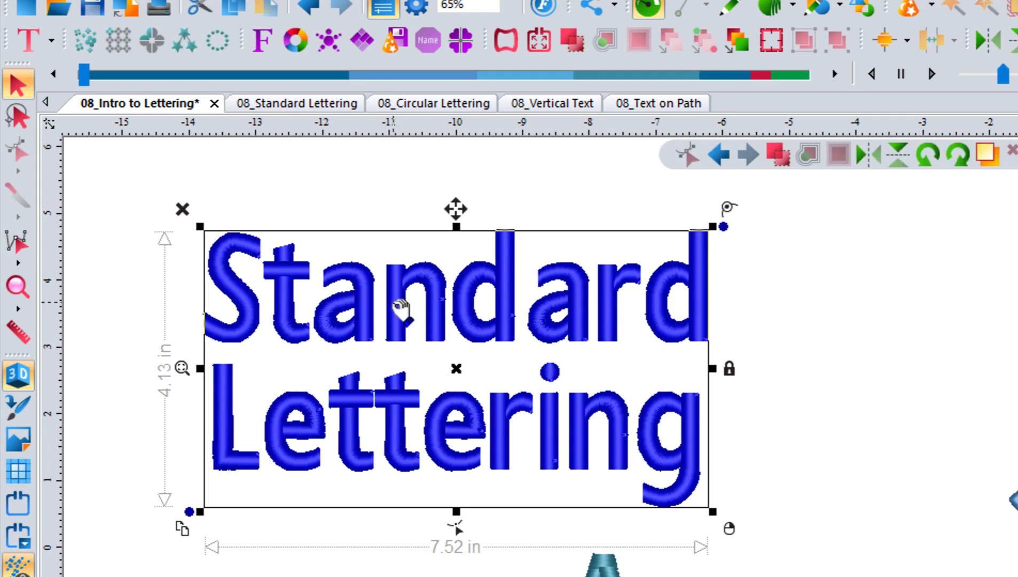
# Edit the Standard Lettering text from its context menu, then deselect everything
pyautogui.rightClick(397, 304)
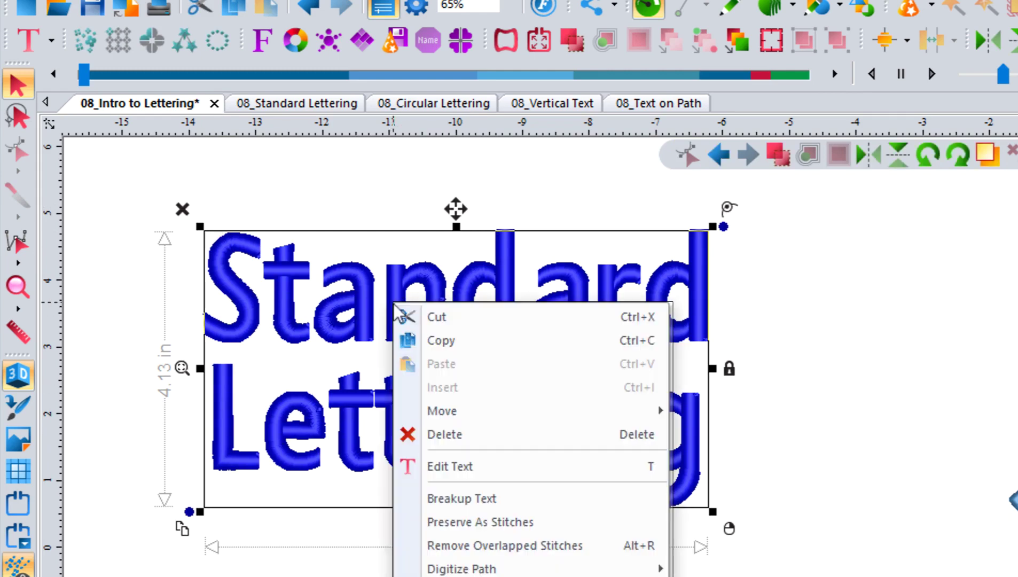
pyautogui.click(470, 468)
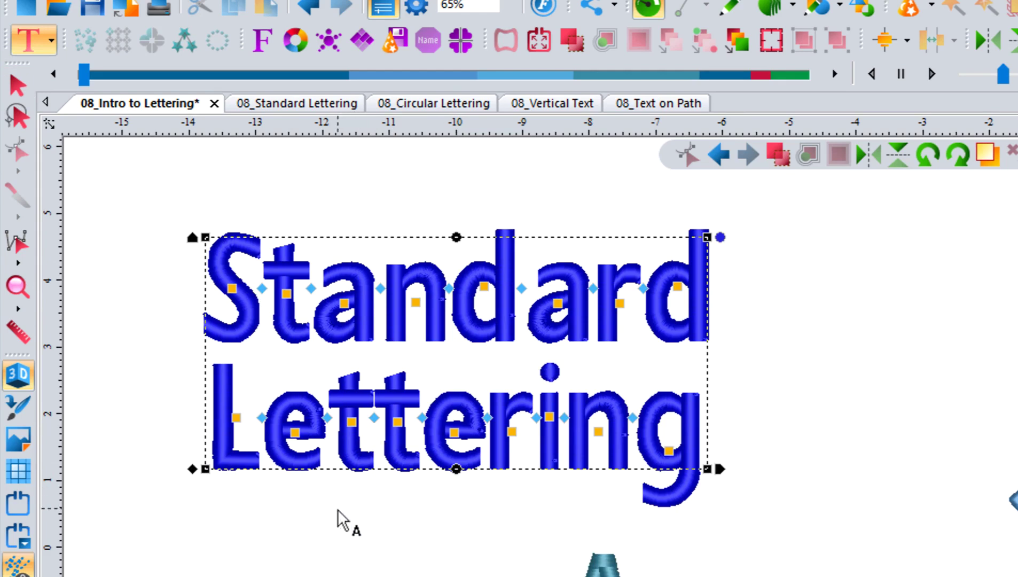
pyautogui.click(18, 86)
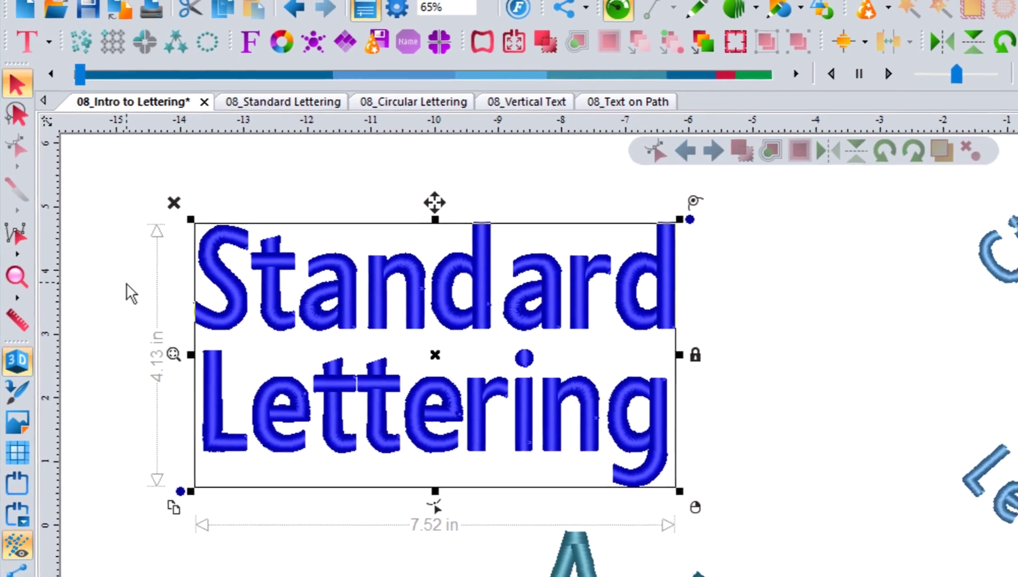
pyautogui.click(131, 294)
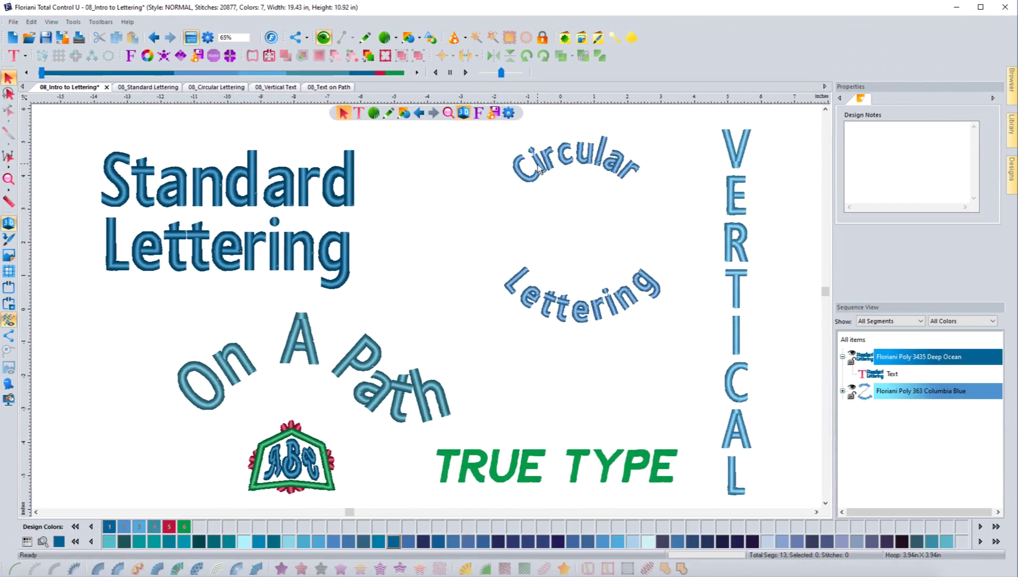
# Open the Circular Lettering and its text circle for editing
pyautogui.click(539, 169)
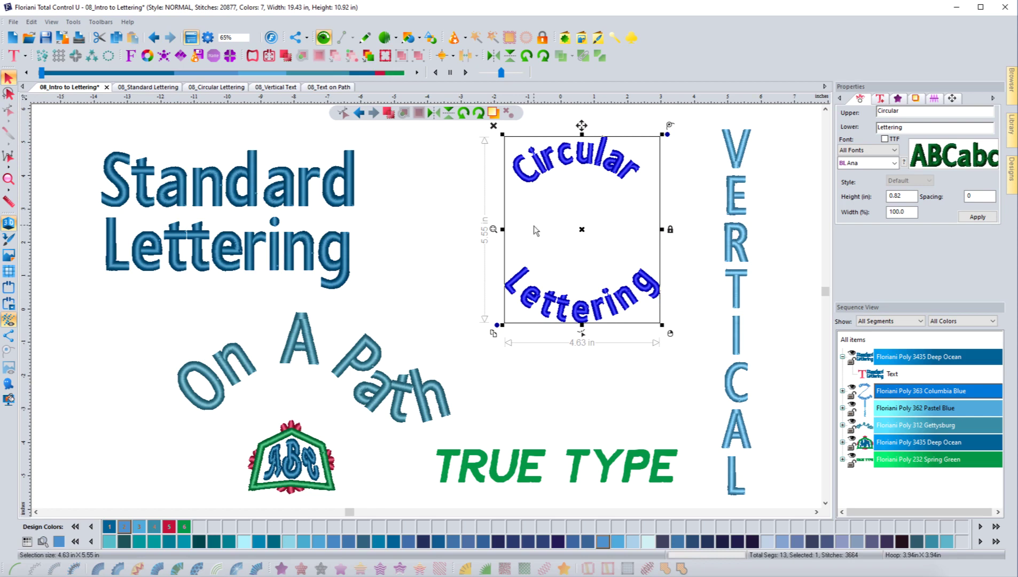
pyautogui.rightClick(533, 179)
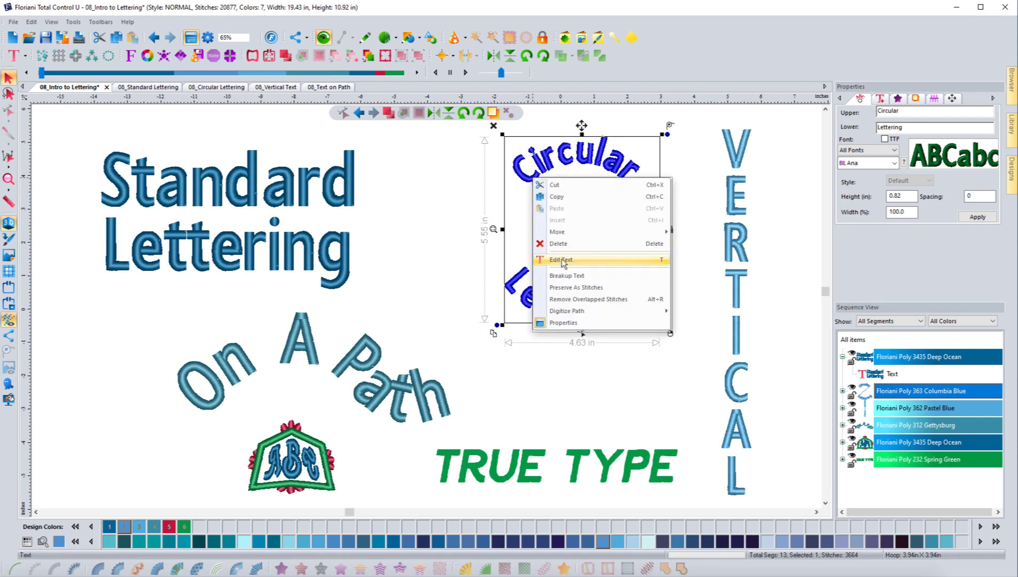
pyautogui.click(463, 230)
pyautogui.click(535, 186)
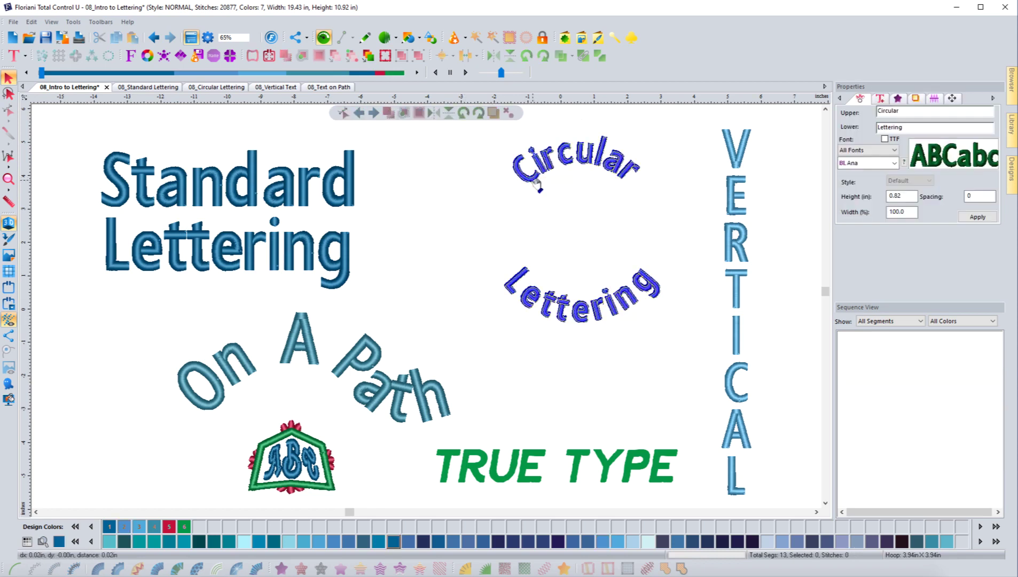
pyautogui.click(13, 56)
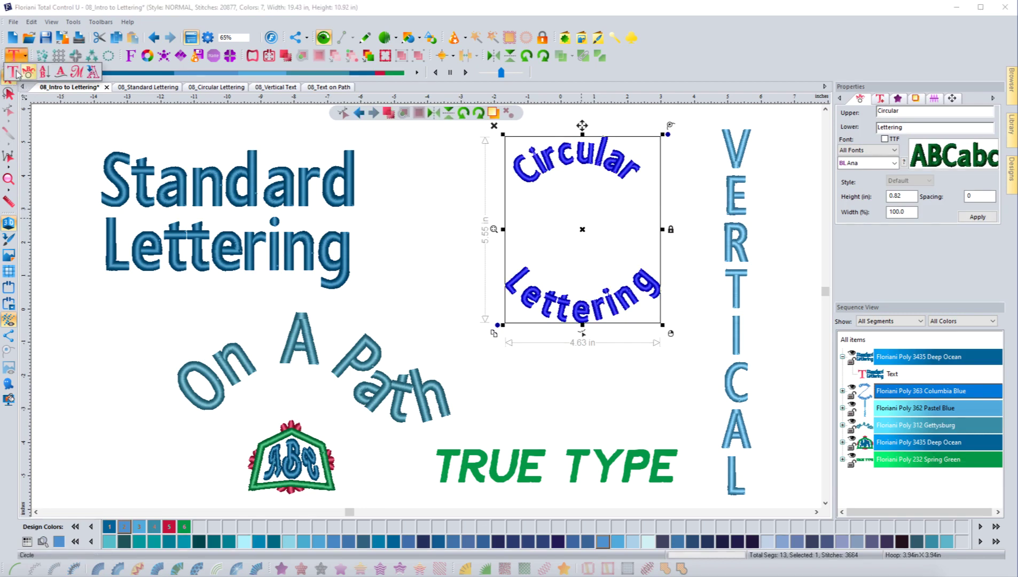
pyautogui.press('Escape')
pyautogui.click(13, 56)
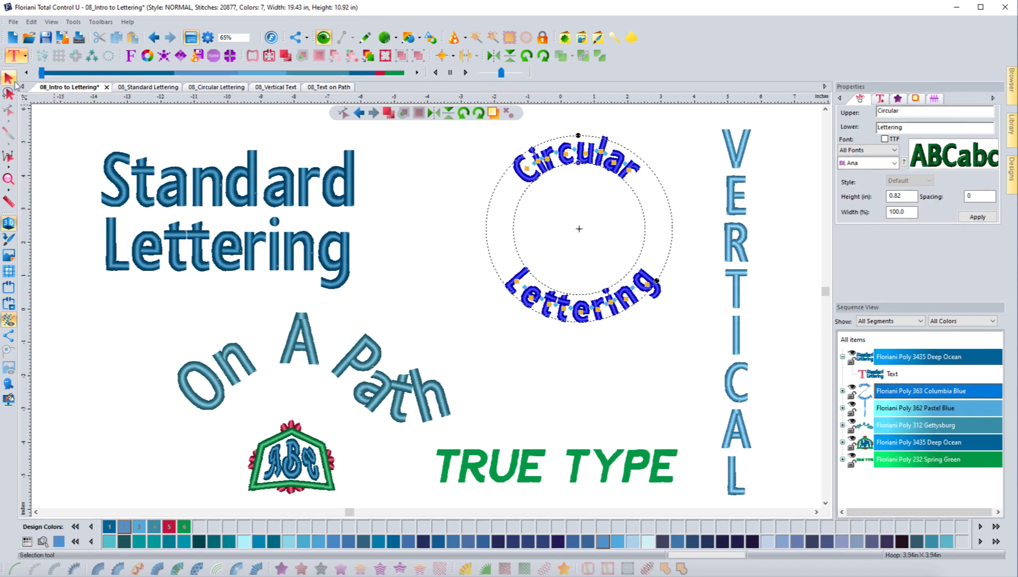
# Finish editing, then select the On A Path lettering (BL Ana, 1.50 in, Above)
pyautogui.click(14, 83)
pyautogui.click(417, 178)
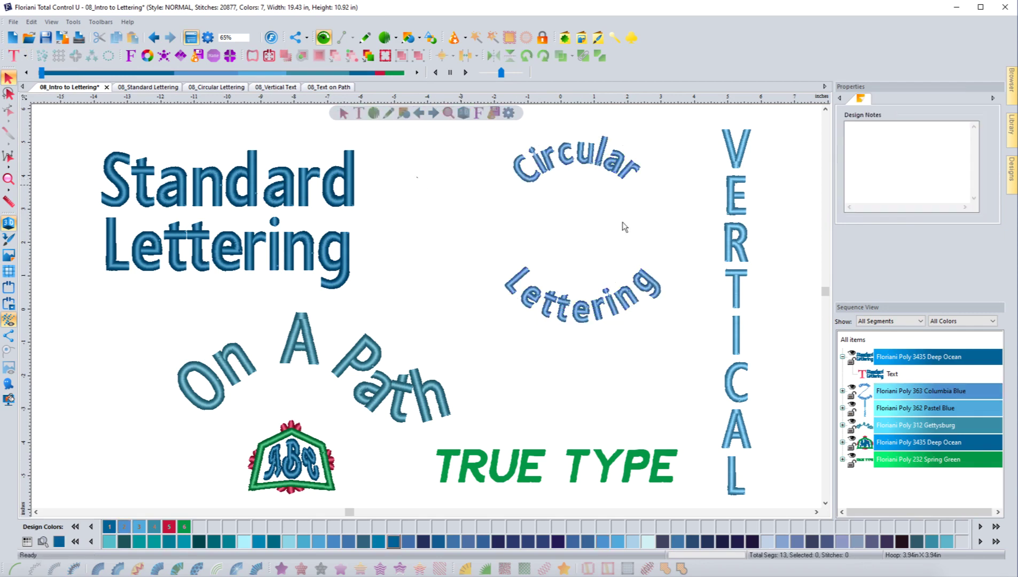
pyautogui.click(312, 335)
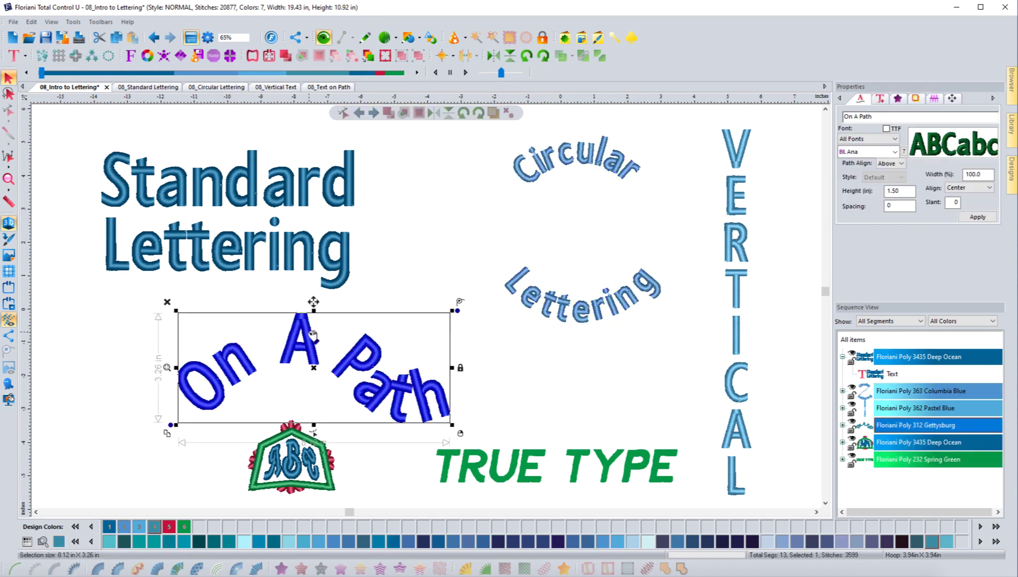
# Dismiss the On A Path context menu and select the 7.52 in wide Standard Lettering
pyautogui.rightClick(312, 335)
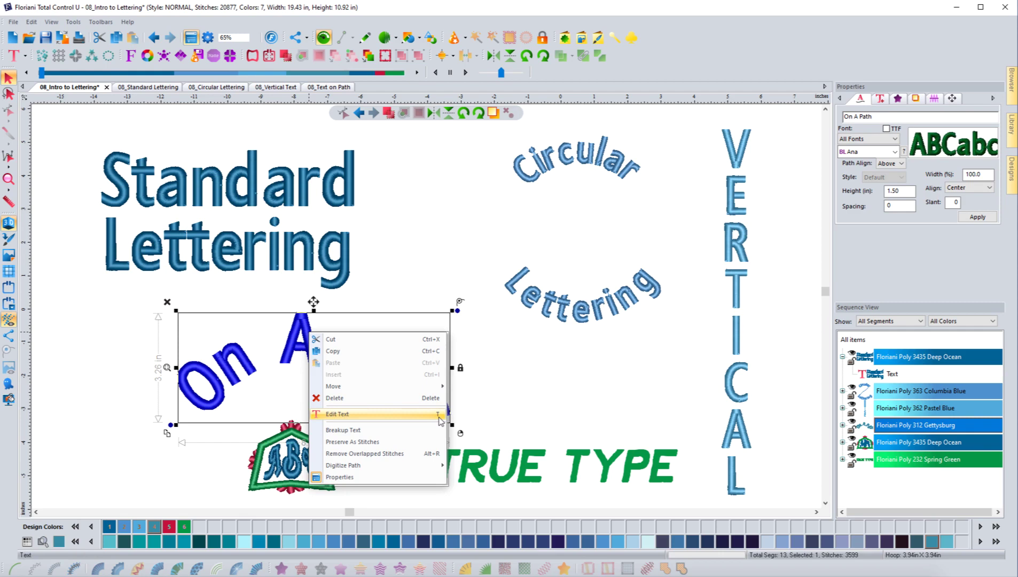
pyautogui.click(348, 273)
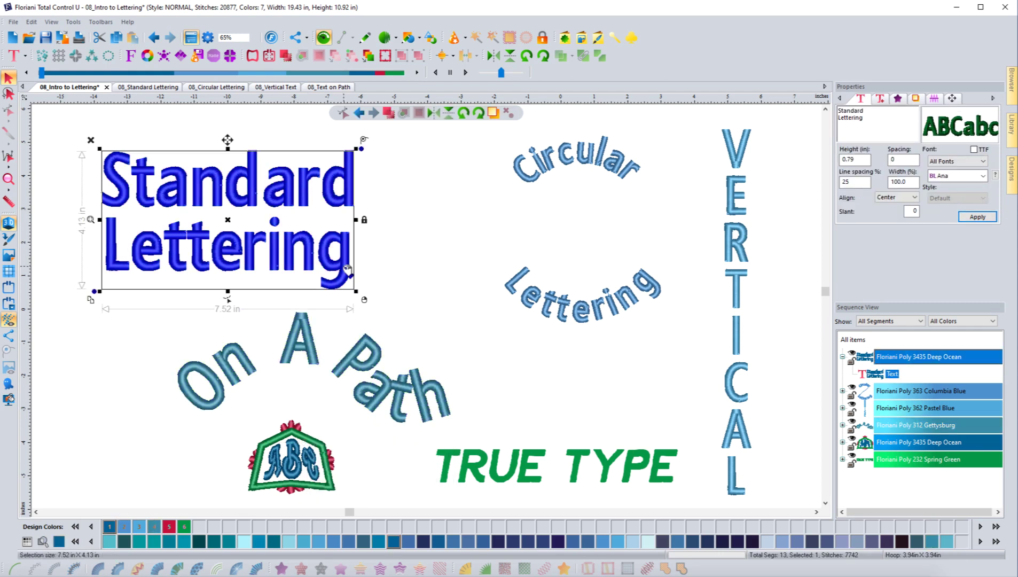
# Edit the 0.79 in BL Ana Standard Lettering again, then deselect everything
pyautogui.click(347, 270)
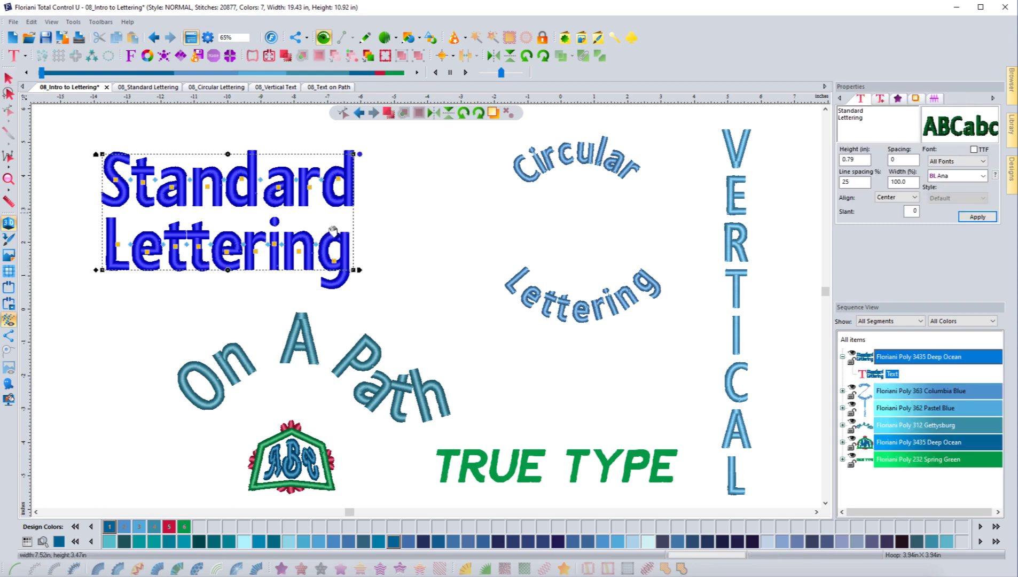
pyautogui.click(9, 78)
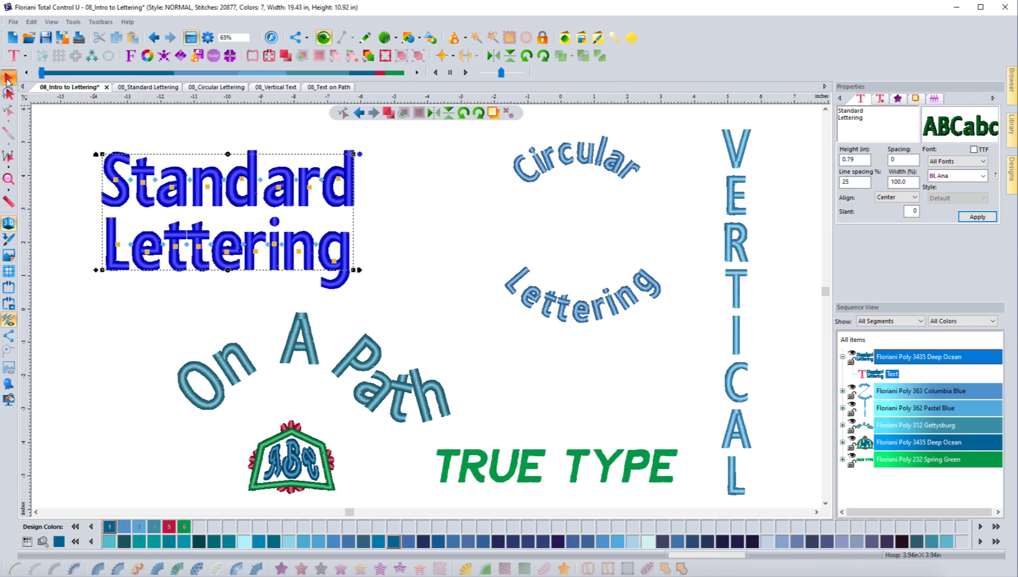
pyautogui.click(74, 163)
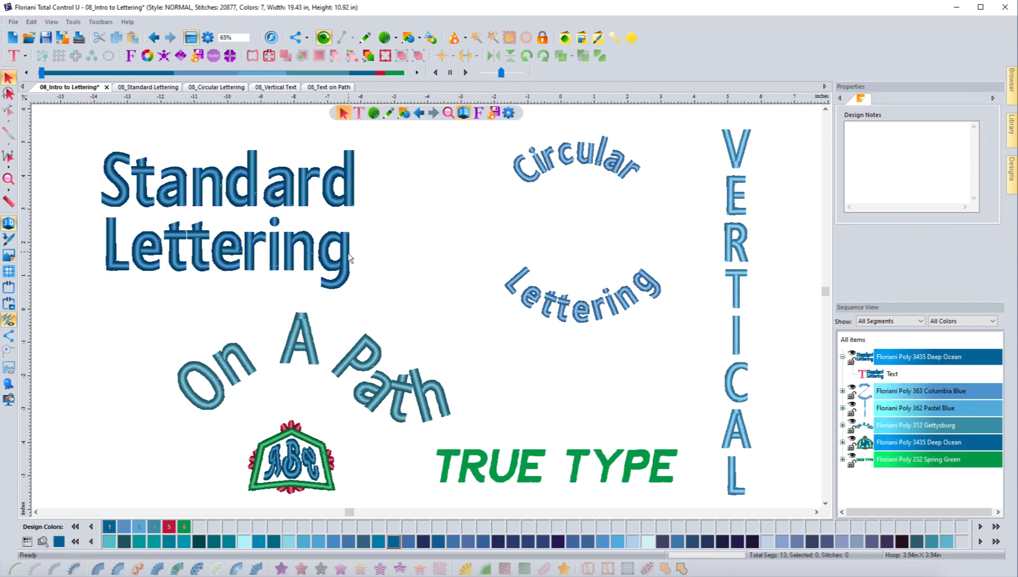